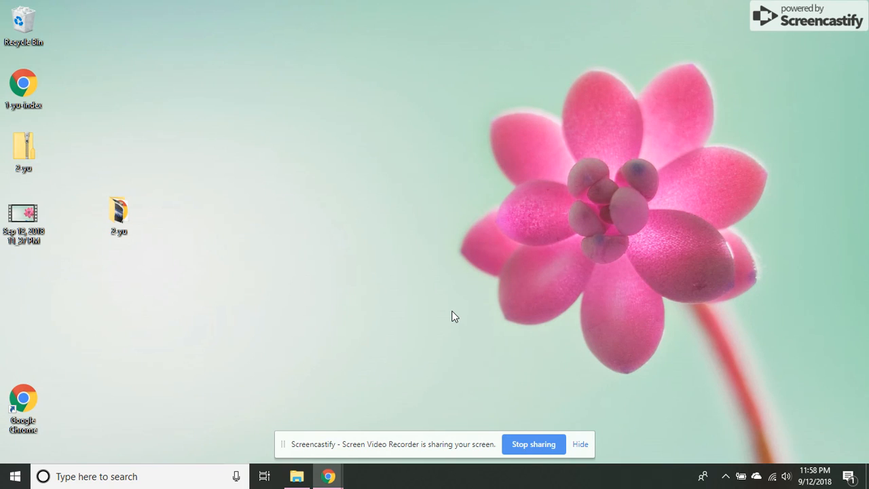
Step: Open the 2-yu folder on the desktop to view its files, then close it
double_click(120, 210)
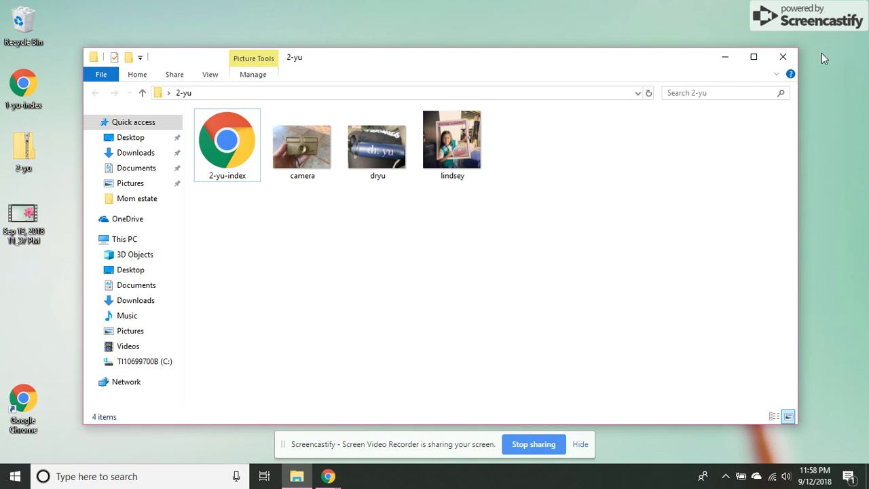
left_click(793, 62)
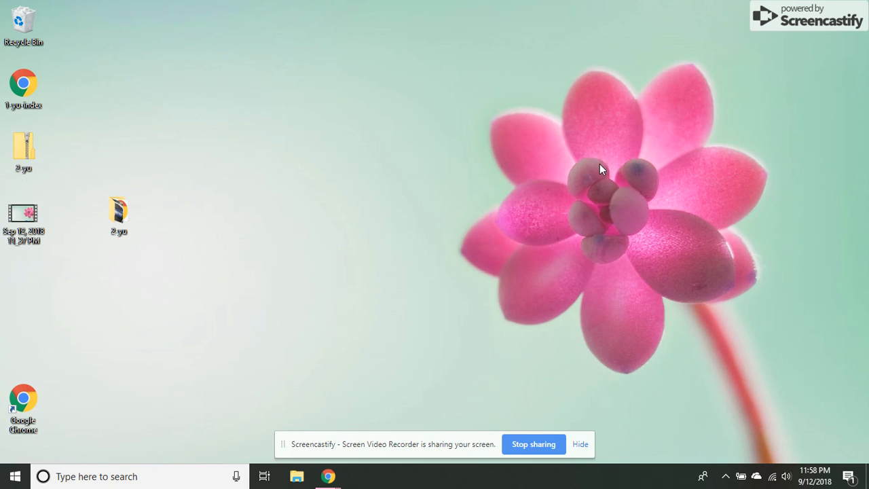
Step: Switch to the browser window and open OneDrive from the Microsoft Office Home page
mouse_move(340, 477)
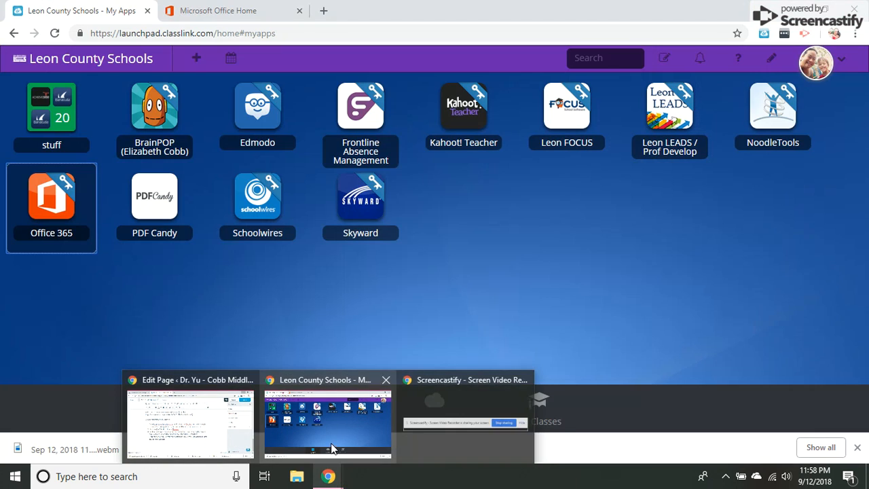
left_click(328, 422)
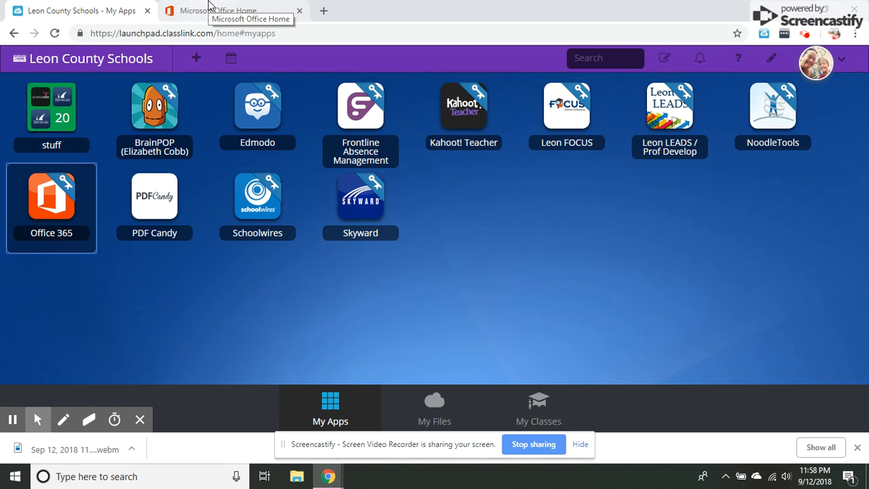
left_click(211, 8)
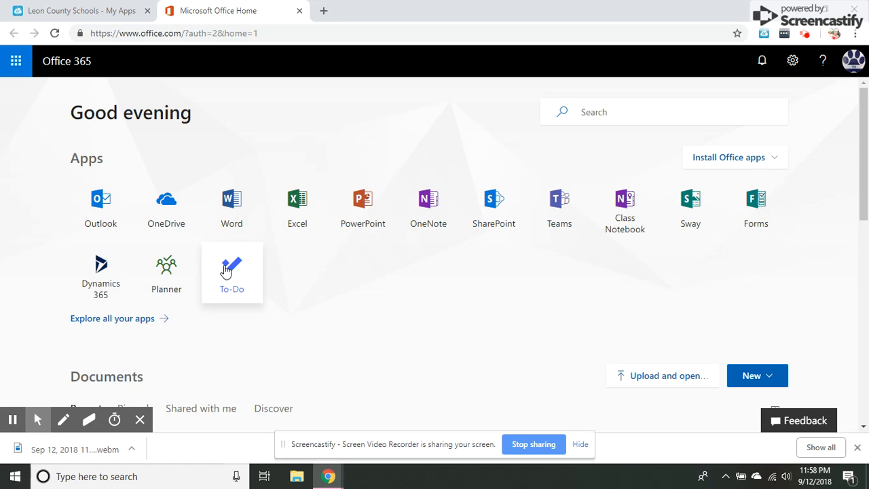
left_click(171, 207)
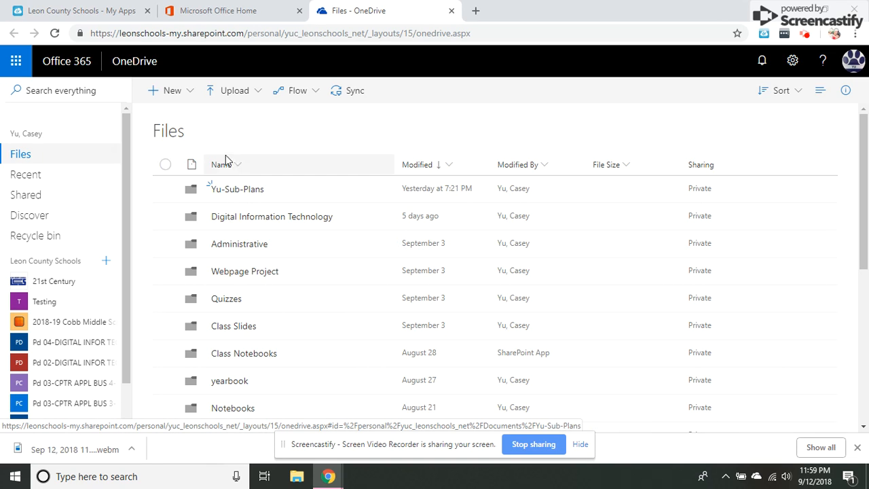
left_click(191, 94)
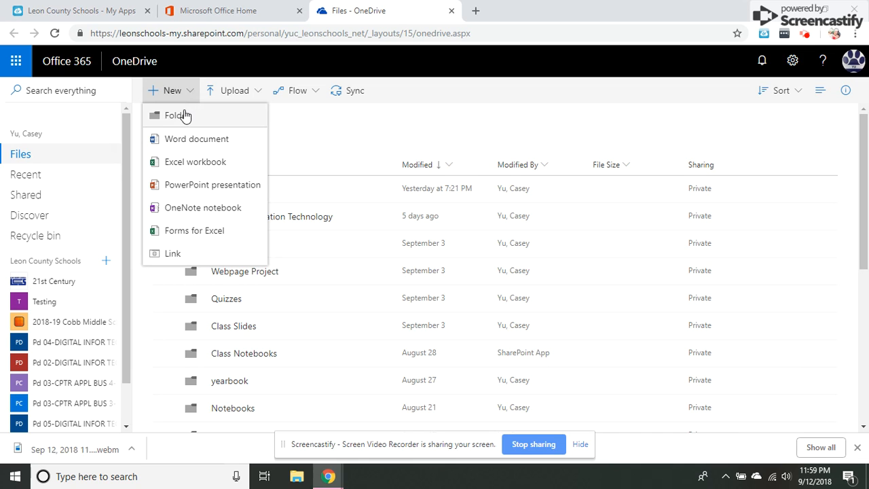
left_click(185, 116)
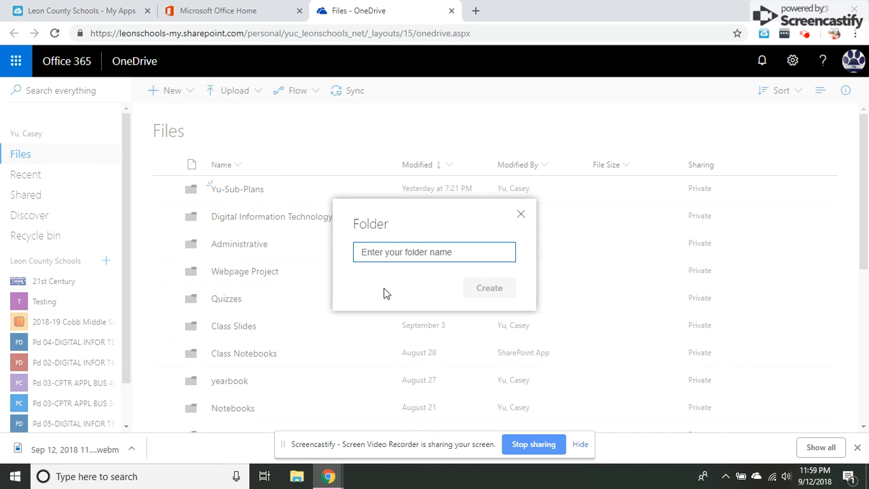
right_click(523, 216)
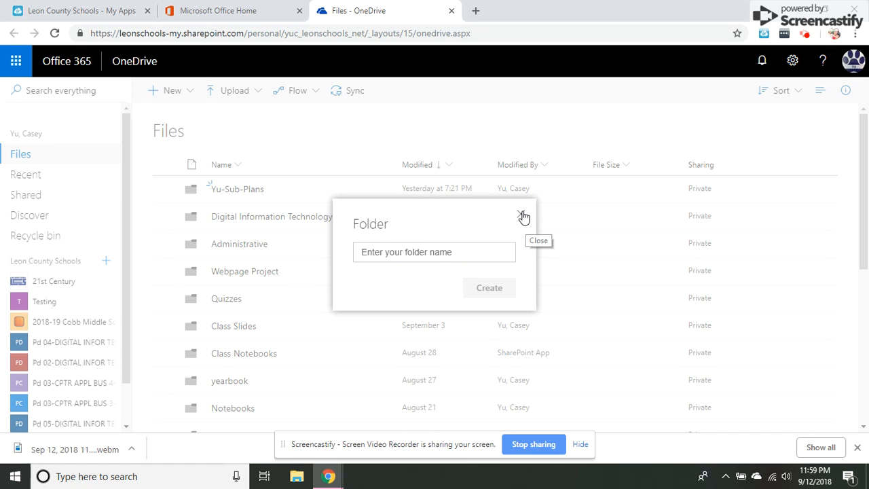
left_click(518, 217)
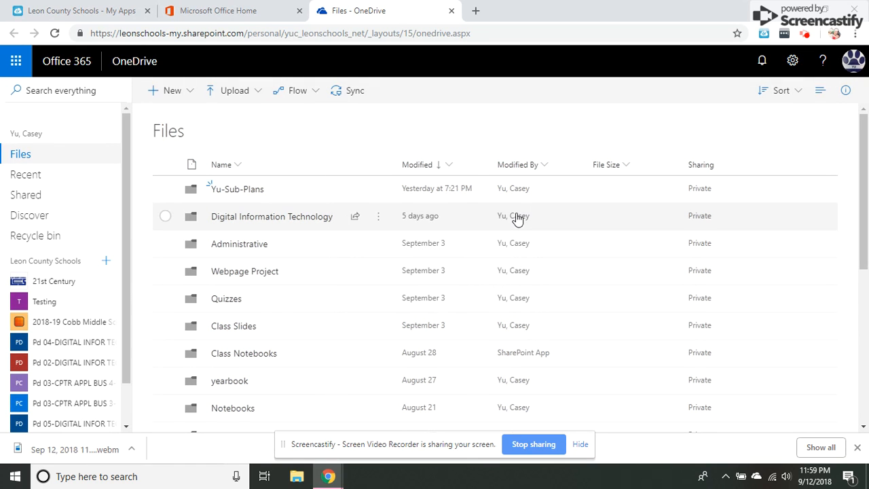
Step: Open the Digital Information Technology folder and delete its Sub Plans subfolder
left_click(288, 219)
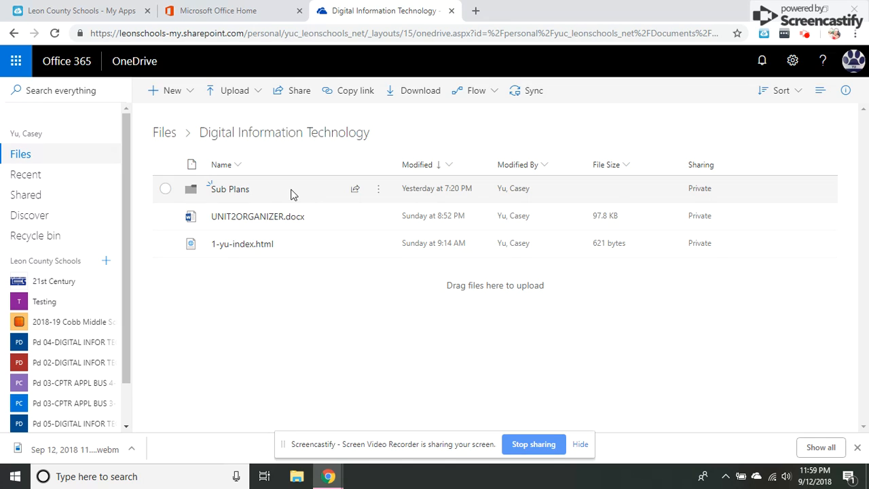
left_click(165, 189)
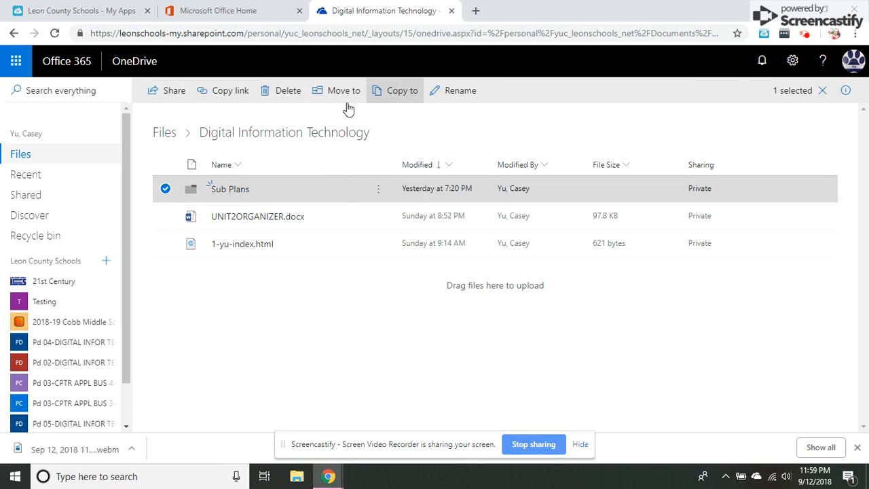
left_click(288, 91)
left_click(450, 289)
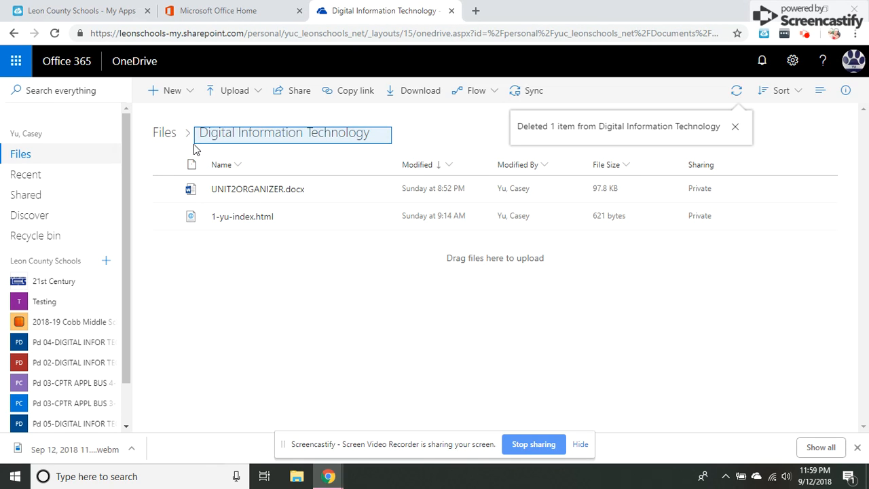
Step: Restore the browser window and drag the desktop 2-yu folder into Digital Information Technology to upload it
double_click(591, 14)
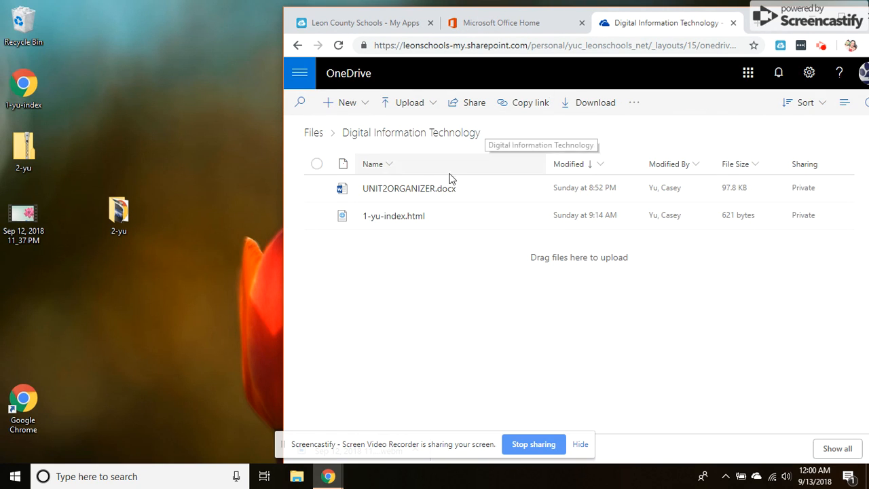
left_click_drag(112, 219, 491, 307)
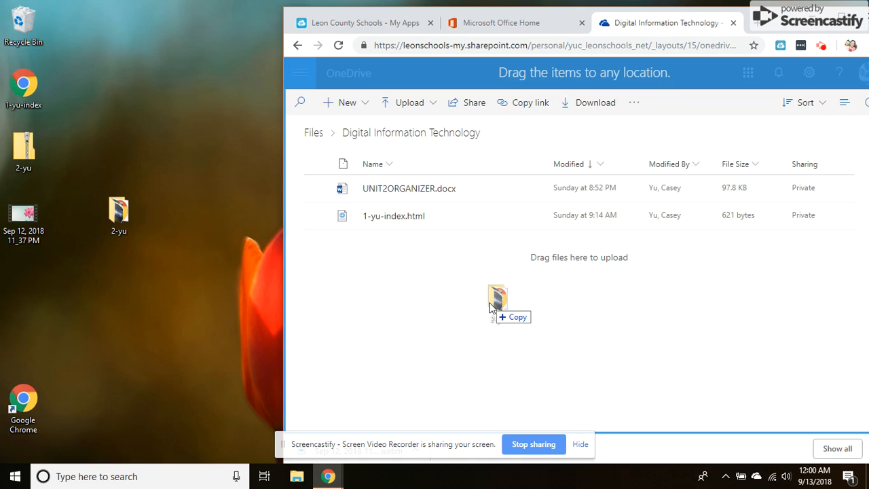
left_click_drag(491, 307, 491, 307)
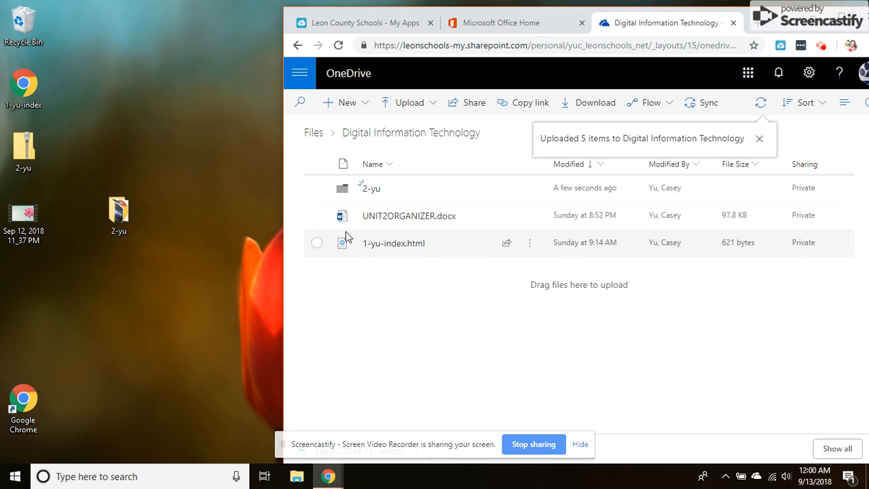
Step: Open the uploaded 2-yu folder, preview 2-yu-index.html throughout, then return to Digital Information Technology
left_click(370, 189)
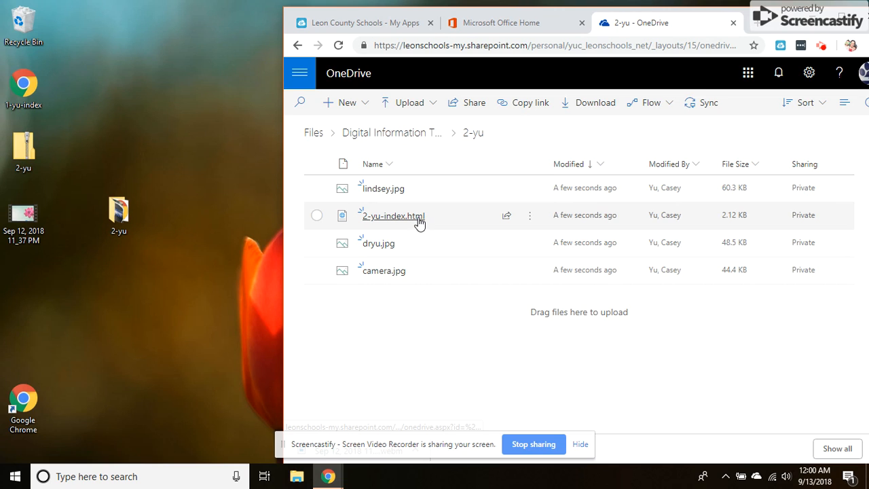
mouse_move(417, 222)
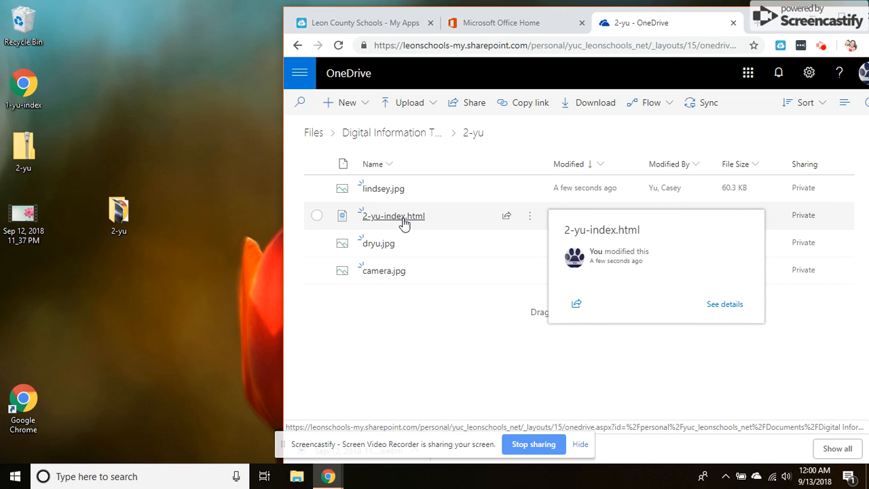
left_click(406, 224)
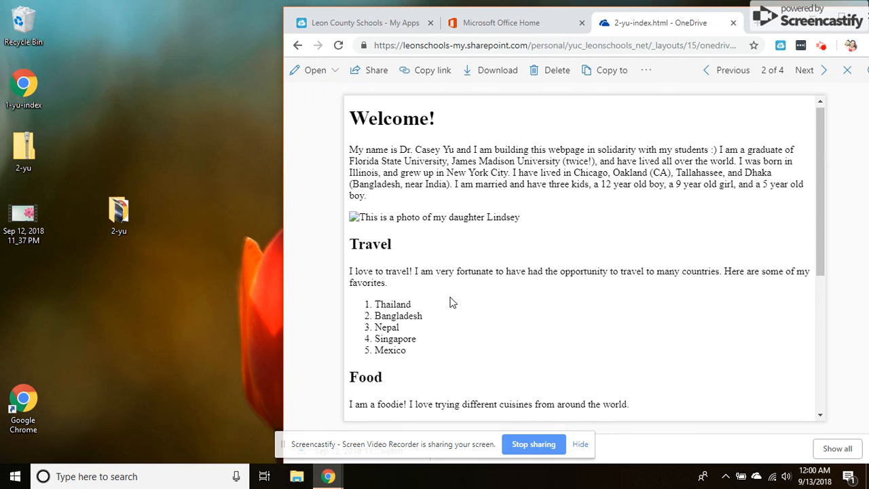
scroll(452, 302, "down", 3)
scroll(453, 300, "down", 1)
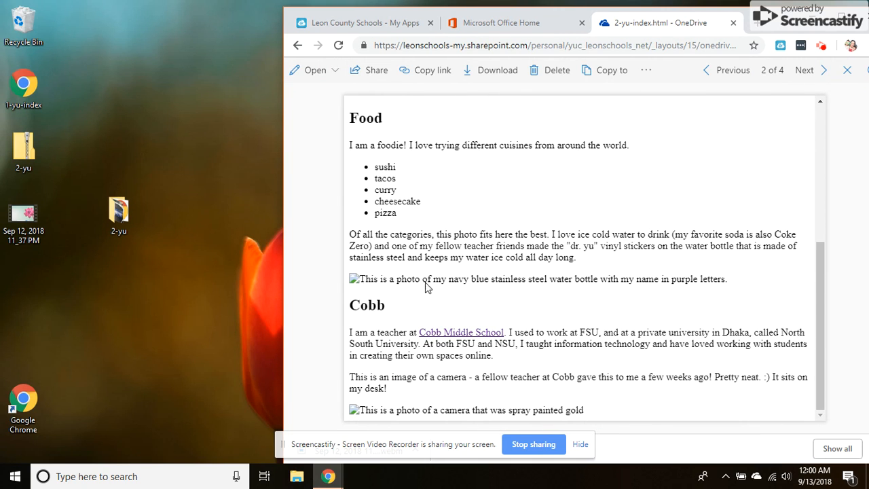
scroll(532, 320, "up", 3)
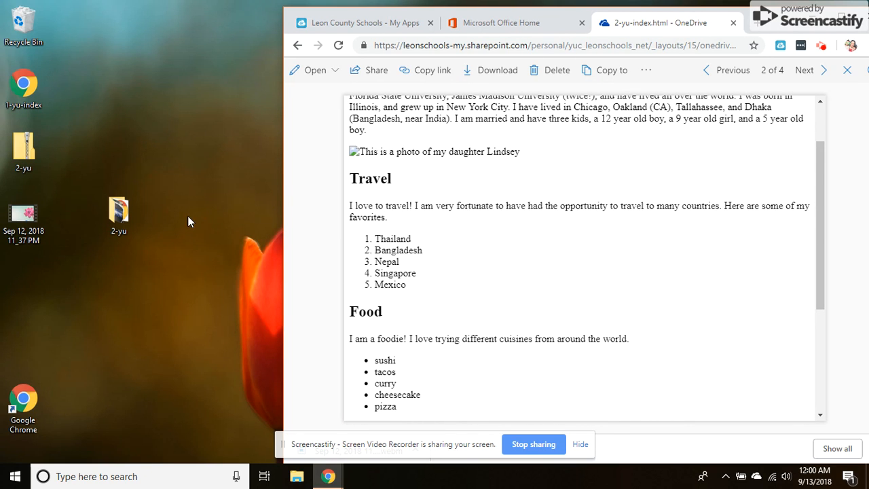
scroll(409, 284, "up", 1)
scroll(408, 280, "down", 2)
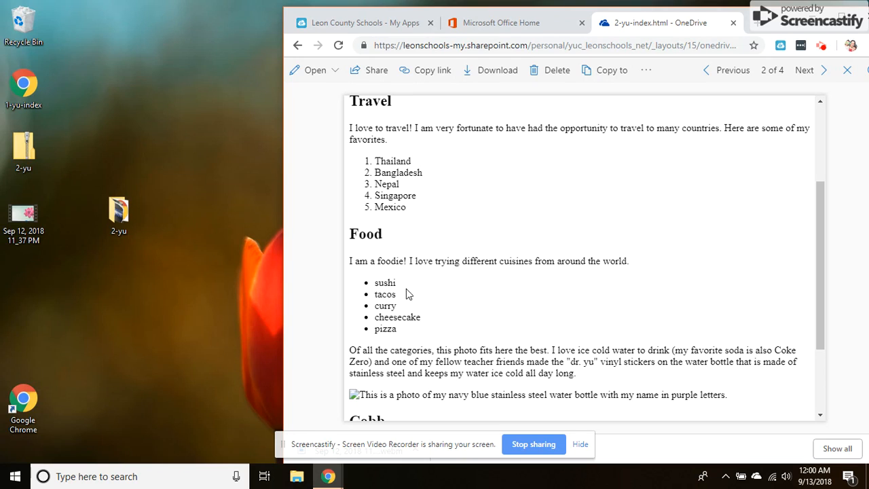
scroll(406, 304, "down", 1)
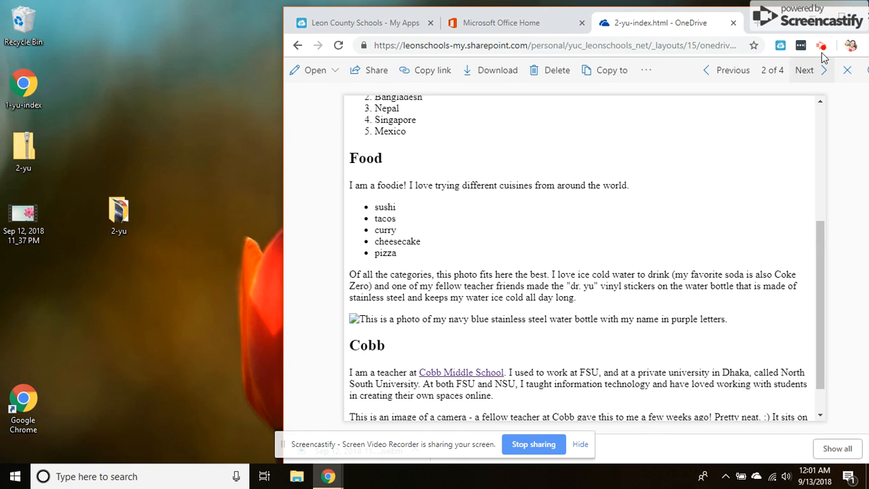
left_click(848, 73)
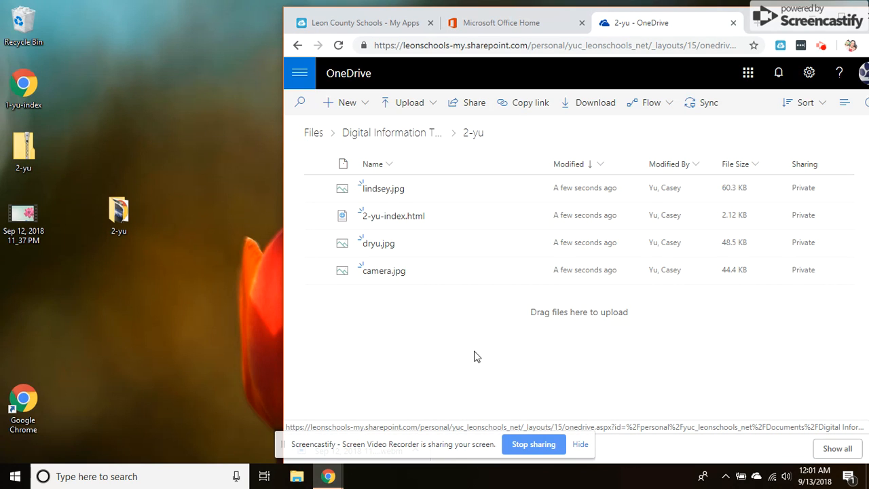
left_click(426, 135)
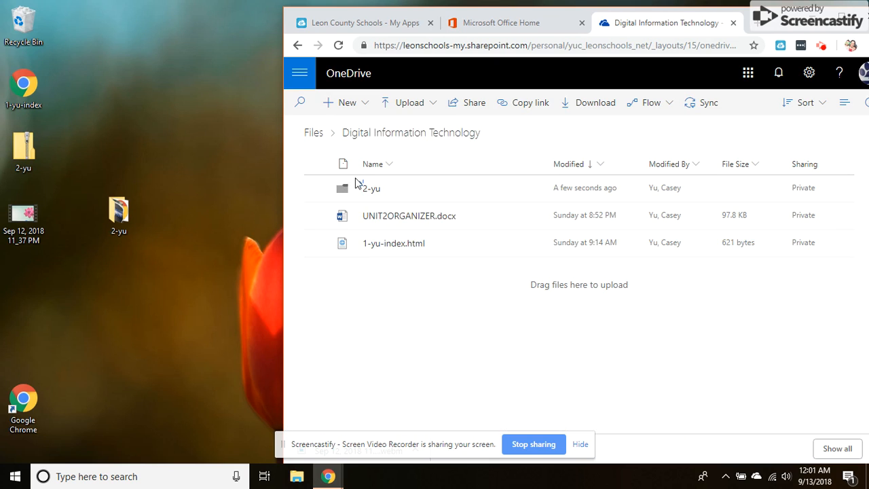
Step: Download the 2-yu folder from OneDrive as a zip file
left_click(437, 190)
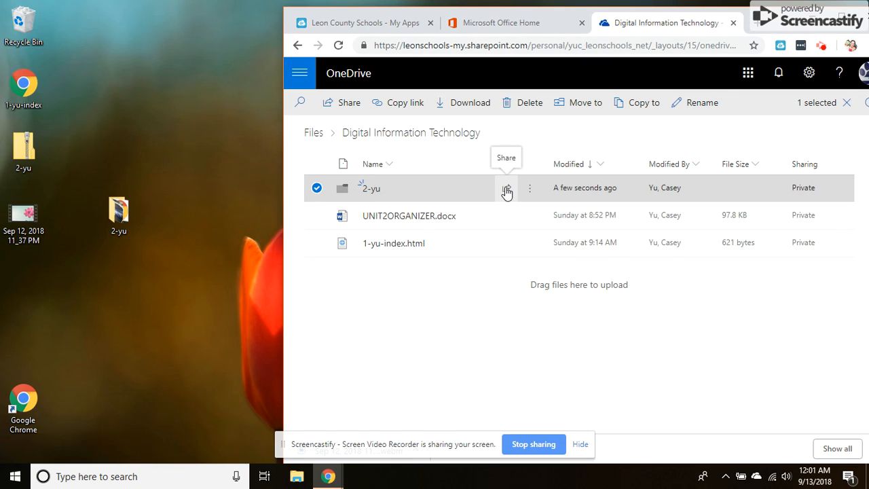
right_click(474, 193)
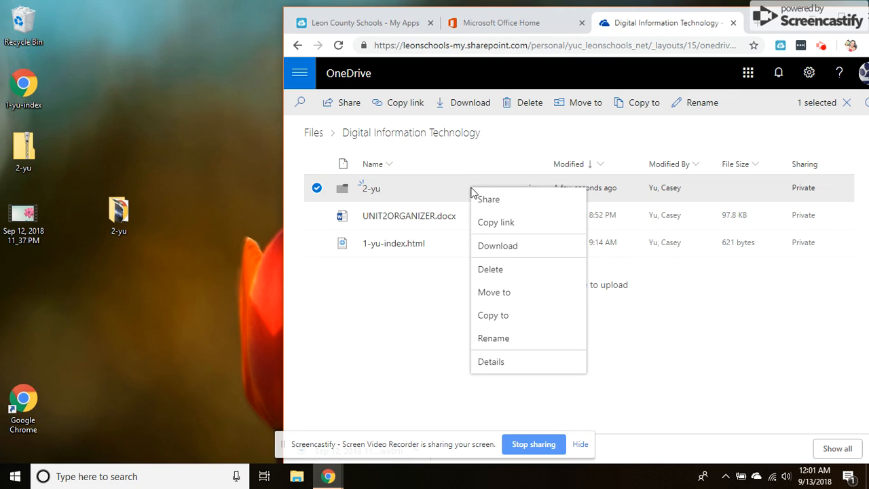
left_click(489, 246)
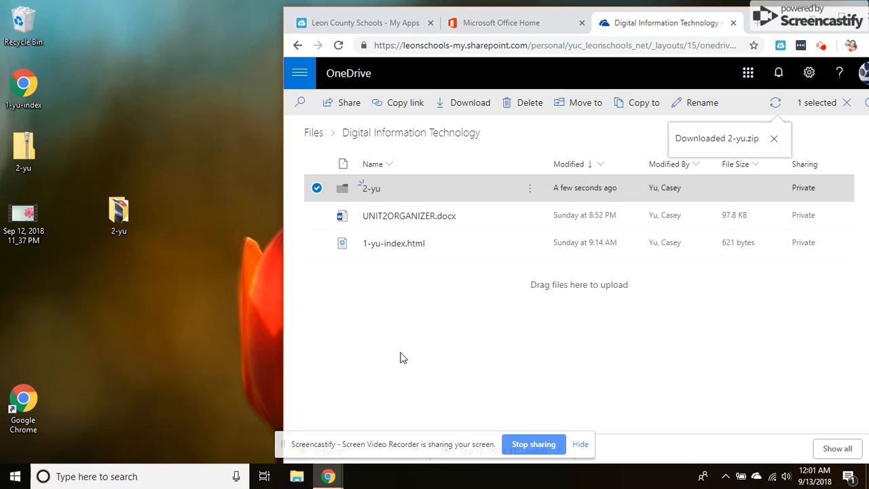
right_click(767, 32)
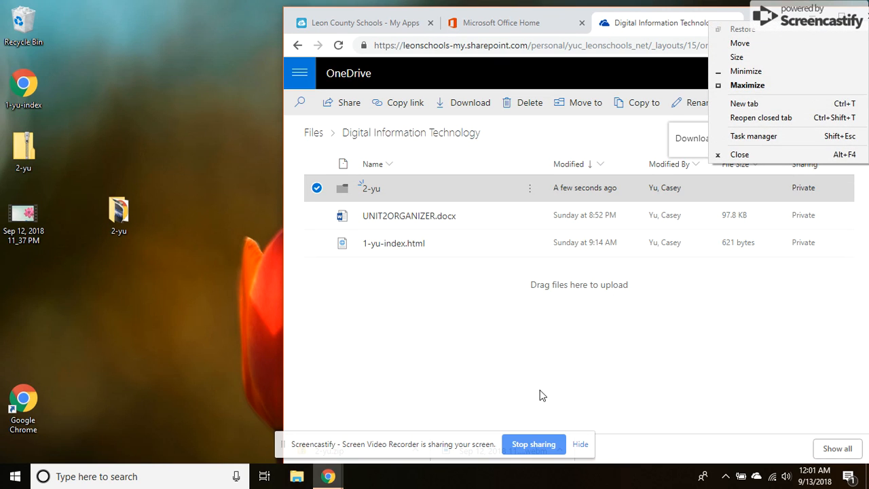
right_click(536, 336)
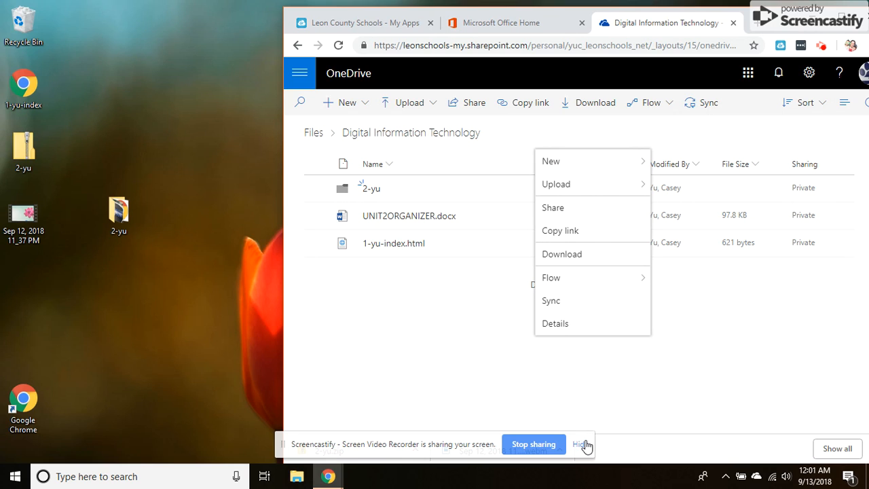
right_click(346, 398)
left_click(331, 454)
left_click(387, 345)
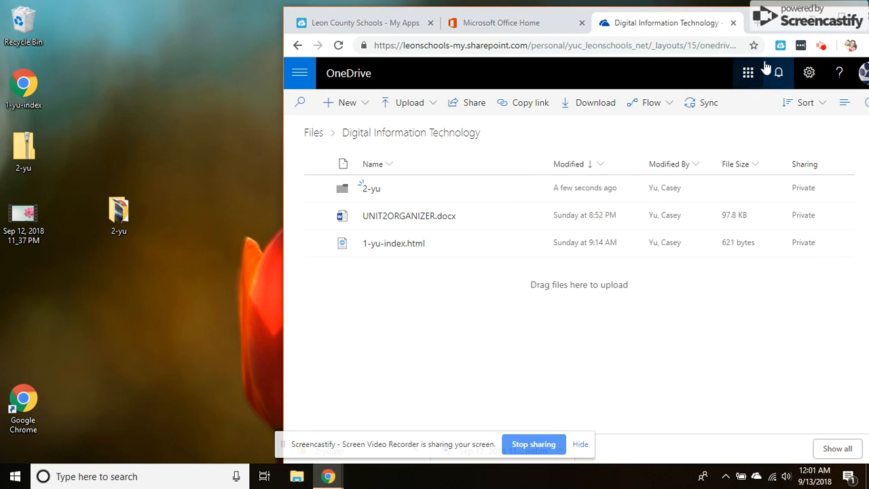
Step: Move the browser window aside and open the downloaded 2-yu.zip and the 2-yu folder inside it
left_click_drag(787, 21, 576, 20)
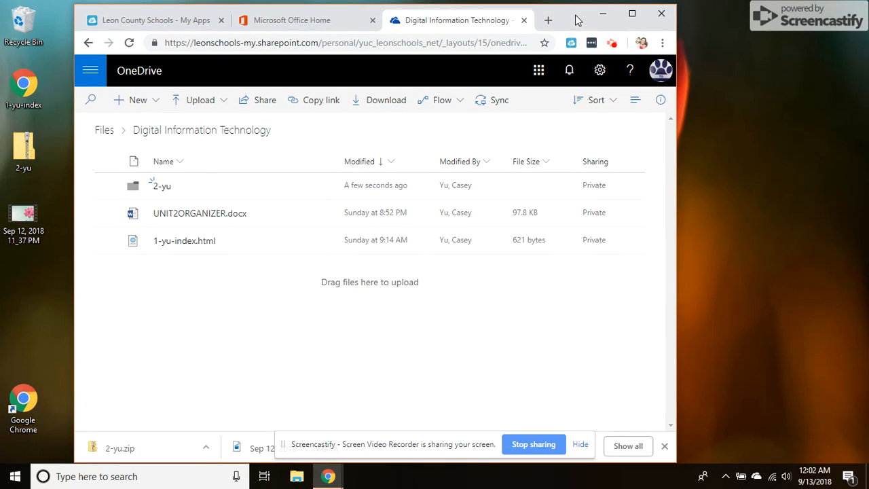
left_click(116, 451)
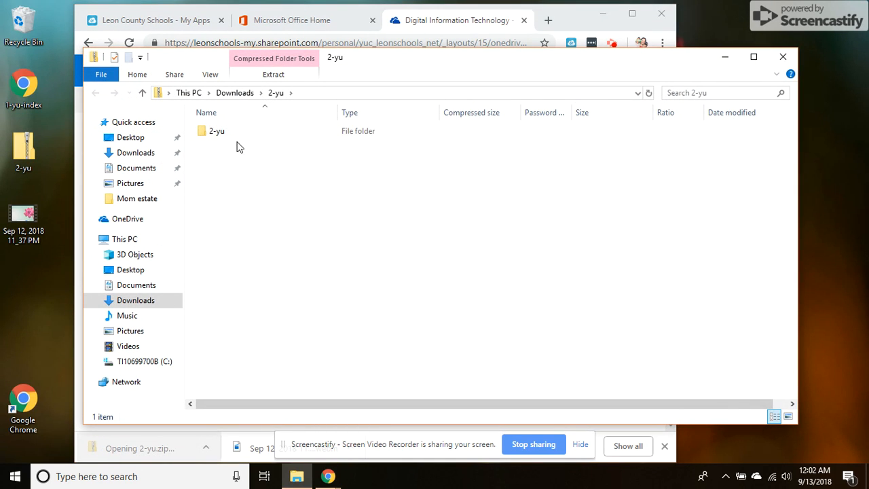
double_click(216, 133)
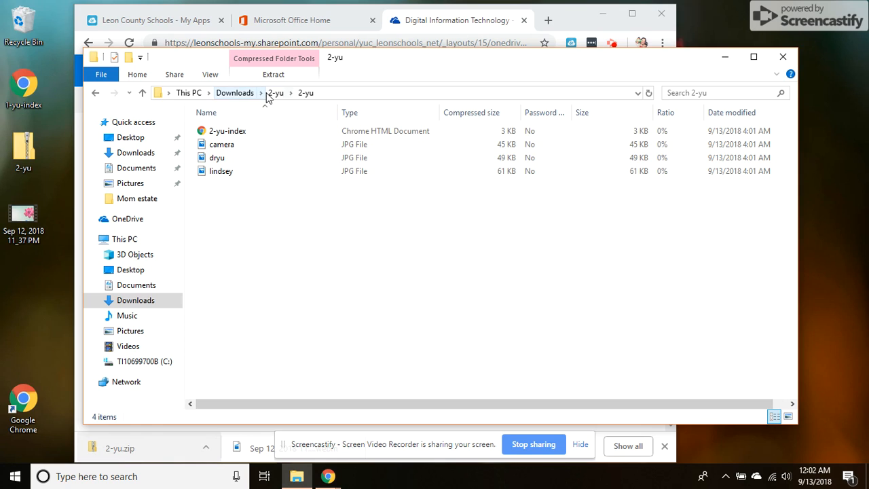
Step: Inspect the four files inside the zip's 2-yu folder and preview lindsey.jpg in Photos before closing it
left_click(227, 136)
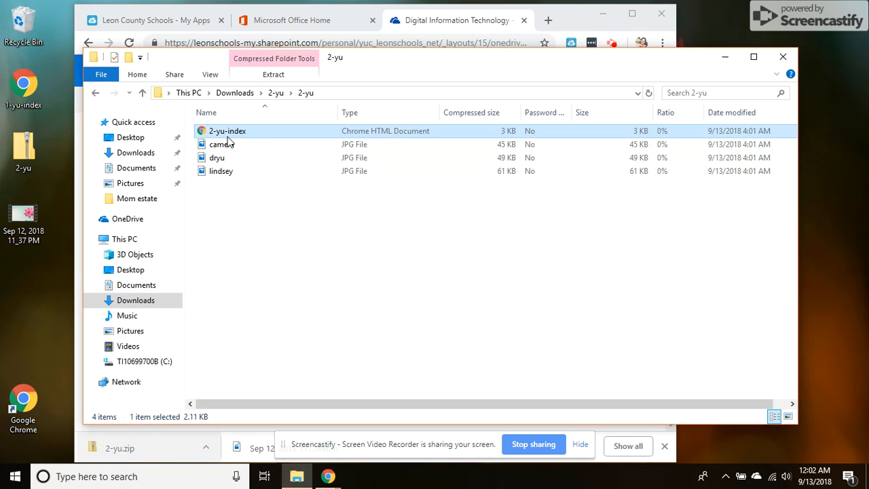
left_click(228, 171, "ctrl")
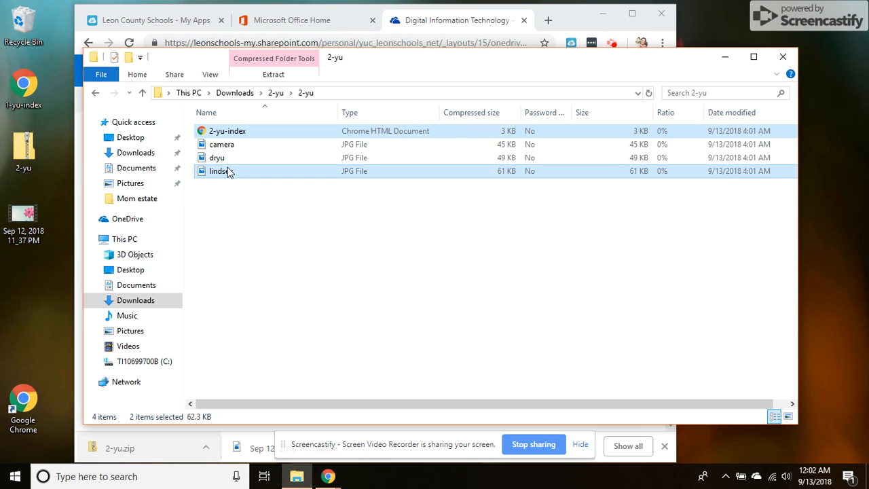
left_click(225, 144)
left_click(227, 133)
left_click_drag(240, 206, 314, 216)
left_click(327, 258)
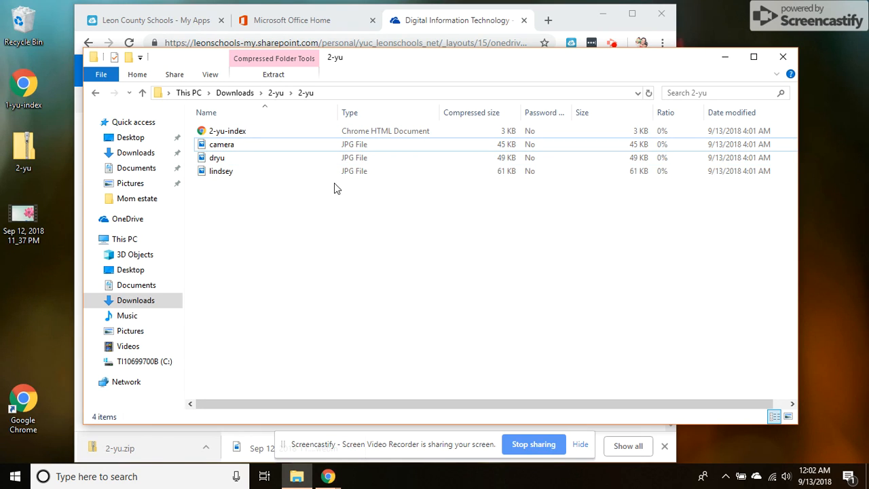
double_click(246, 175)
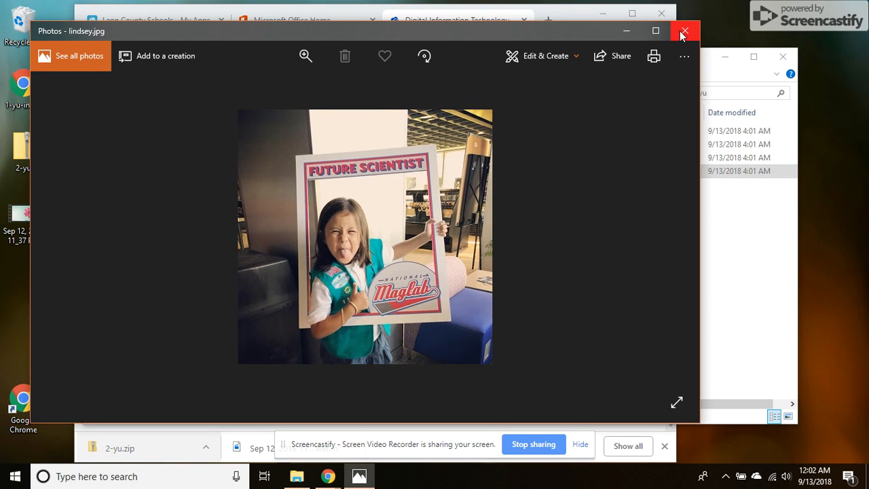
left_click(684, 32)
Step: Select all files in the zip folder, close the window, and return to the OneDrive Files root
key("ctrl+a")
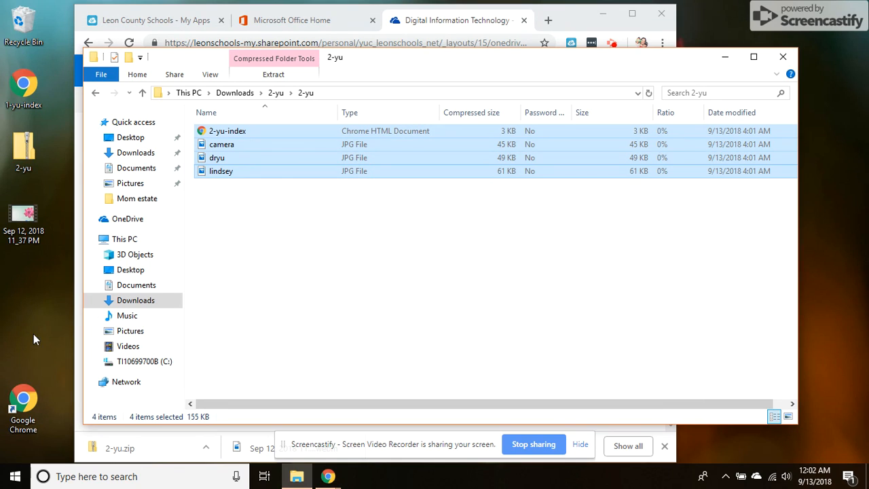
left_click(783, 57)
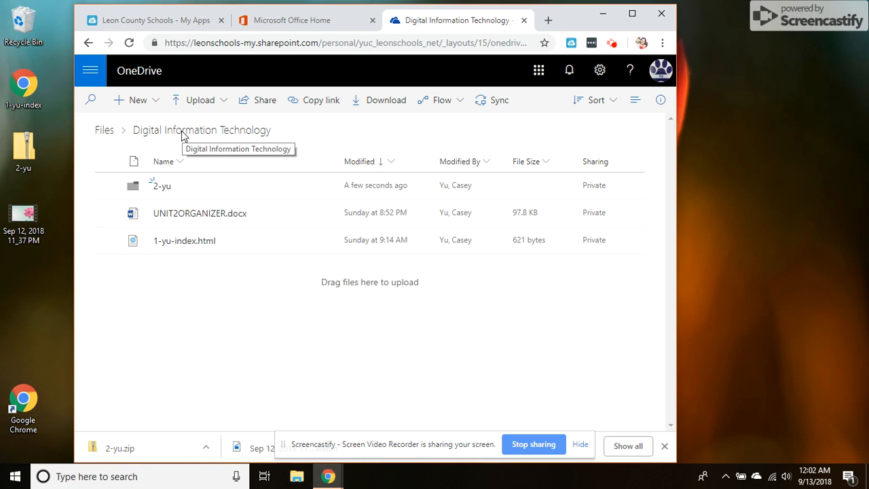
left_click(110, 132)
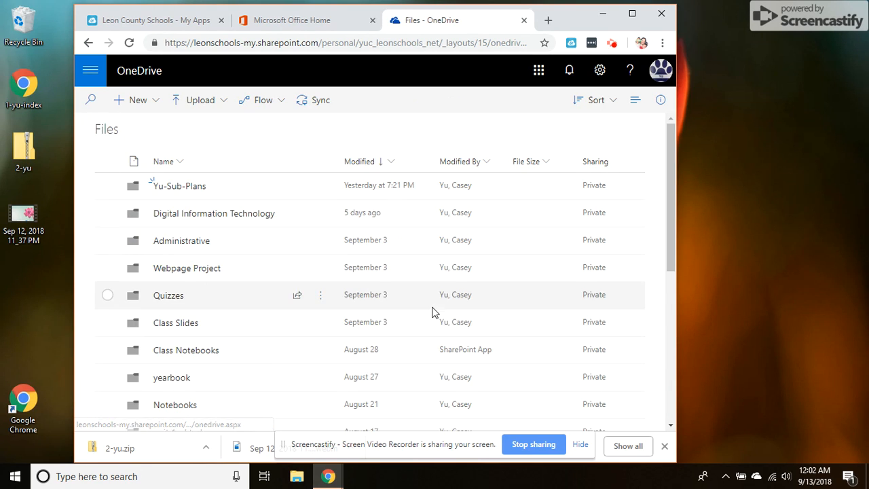